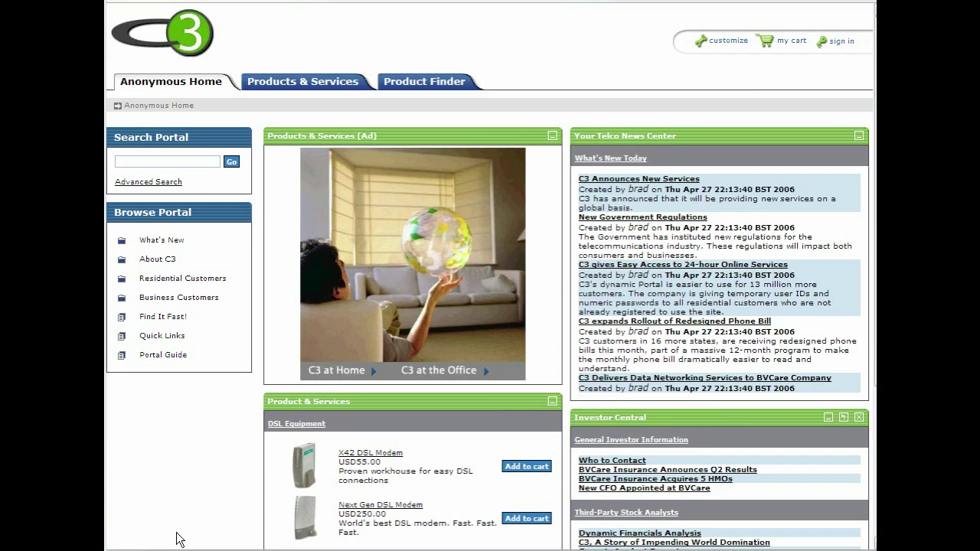
- Browse the Product Finder's Equipment department down to Phones and view the 5562 Cell Phone
left_click(409, 91)
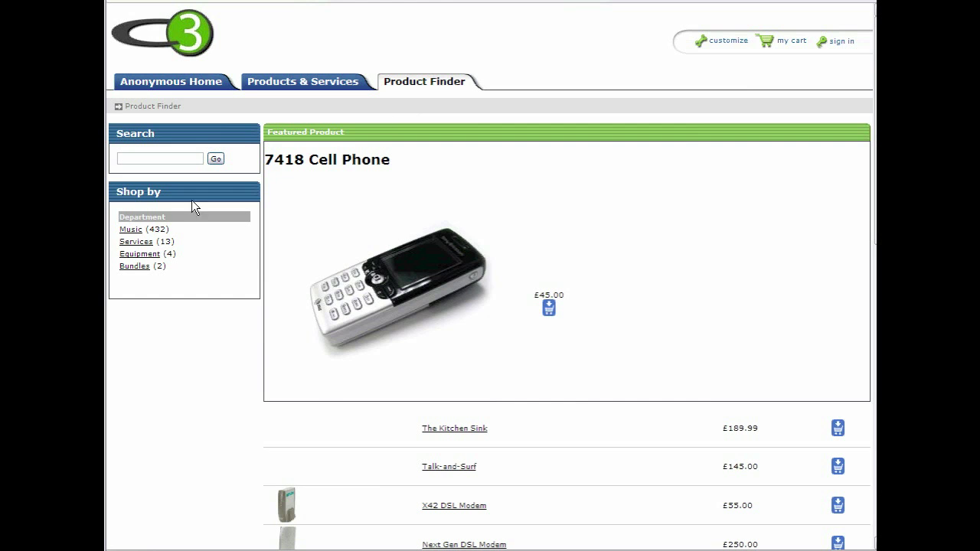
left_click(137, 253)
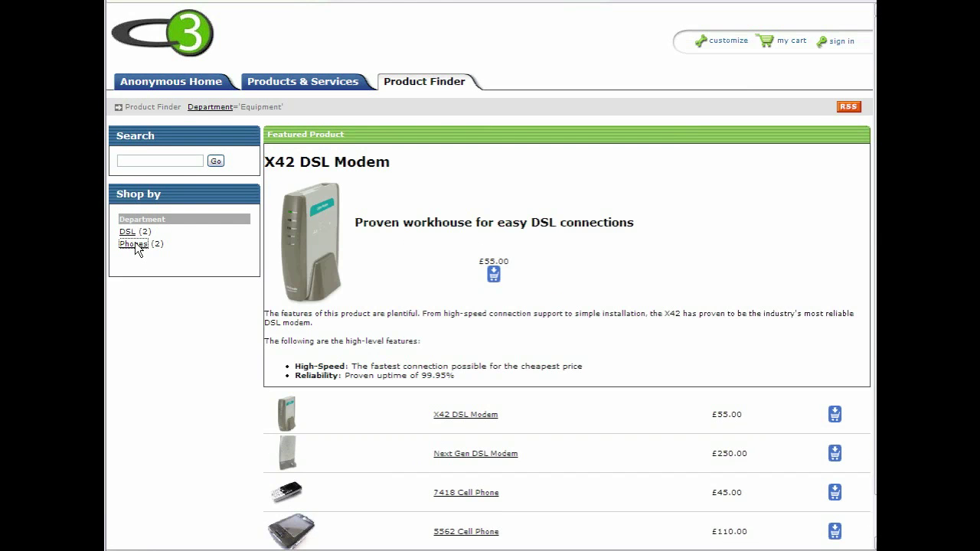
left_click(135, 243)
left_click(476, 472)
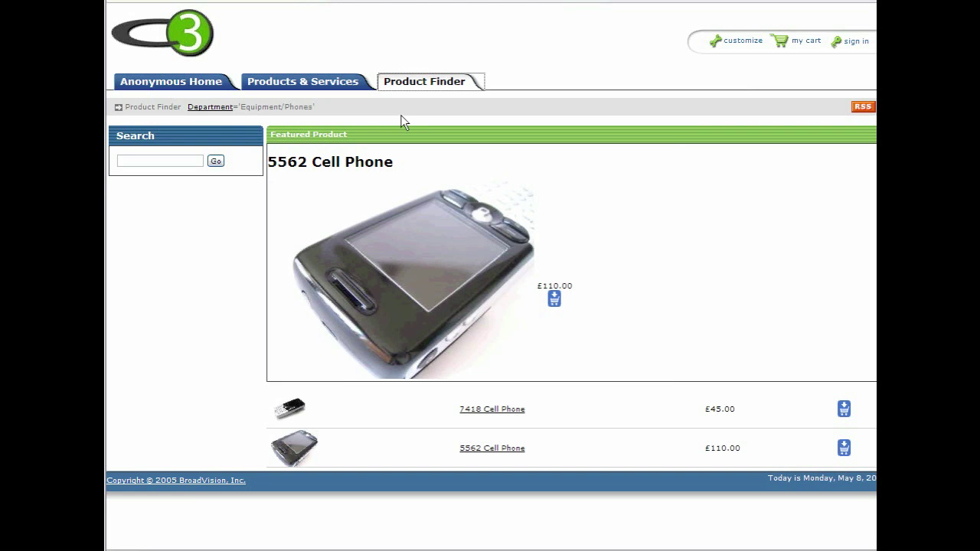
- Restart the product search, filter the Music department to Rock albums from the 1970s, and switch the year to the 1980s
left_click(403, 84)
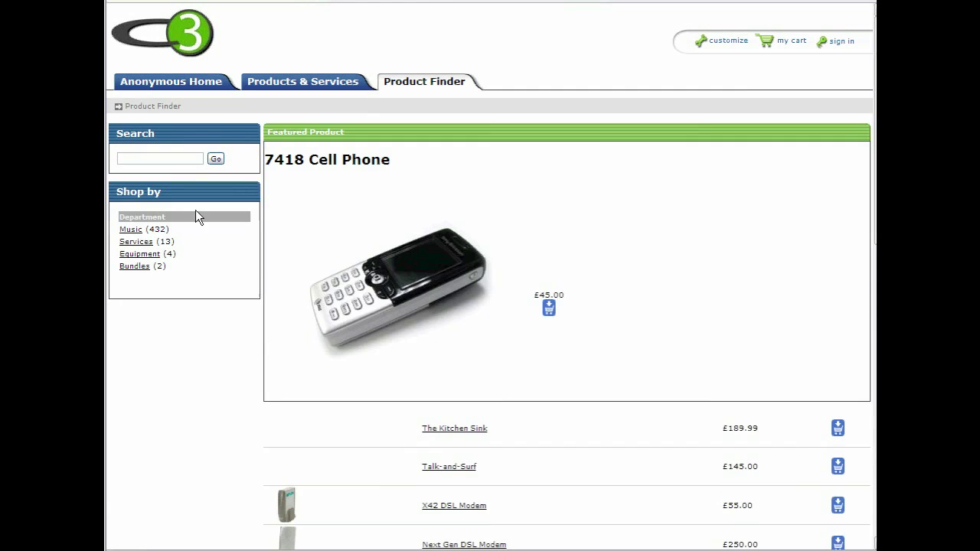
left_click(131, 231)
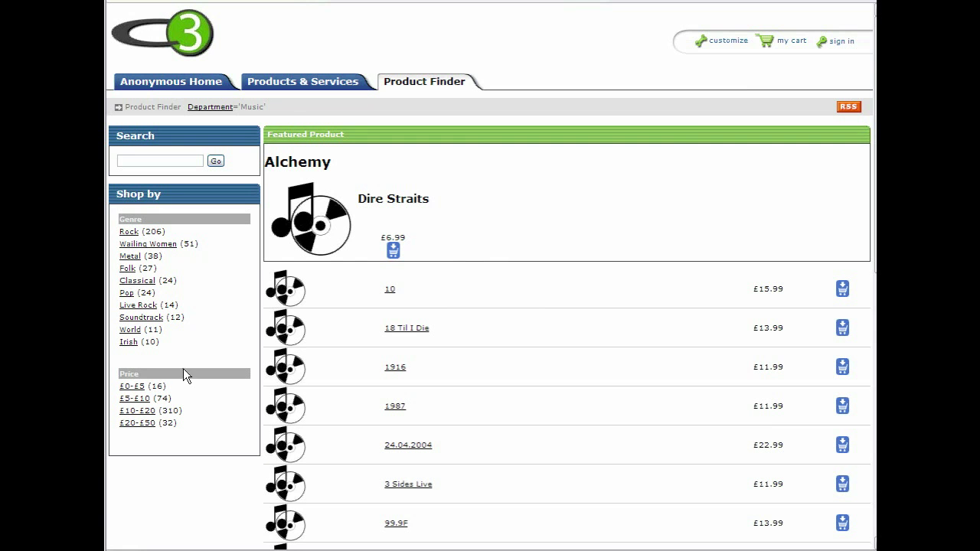
left_click(130, 232)
left_click(138, 398)
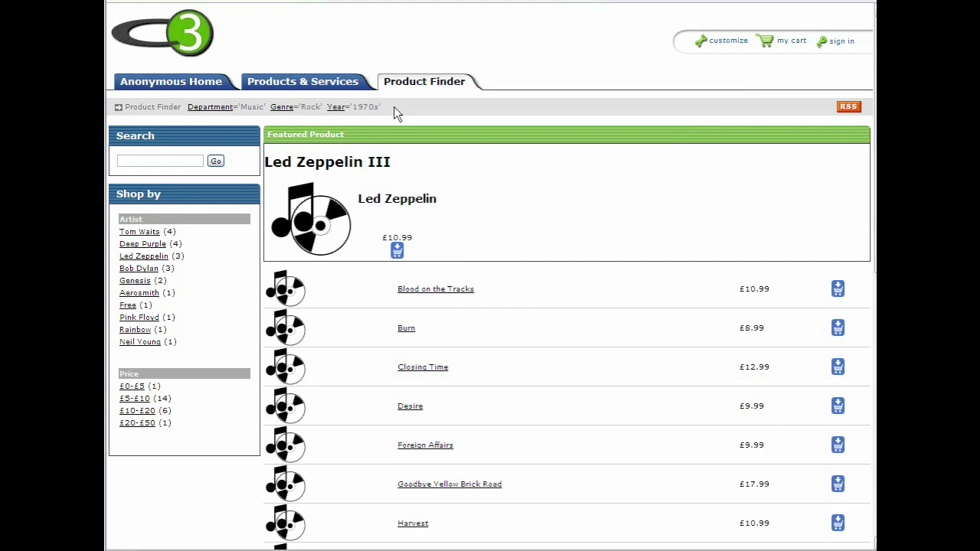
left_click(338, 107)
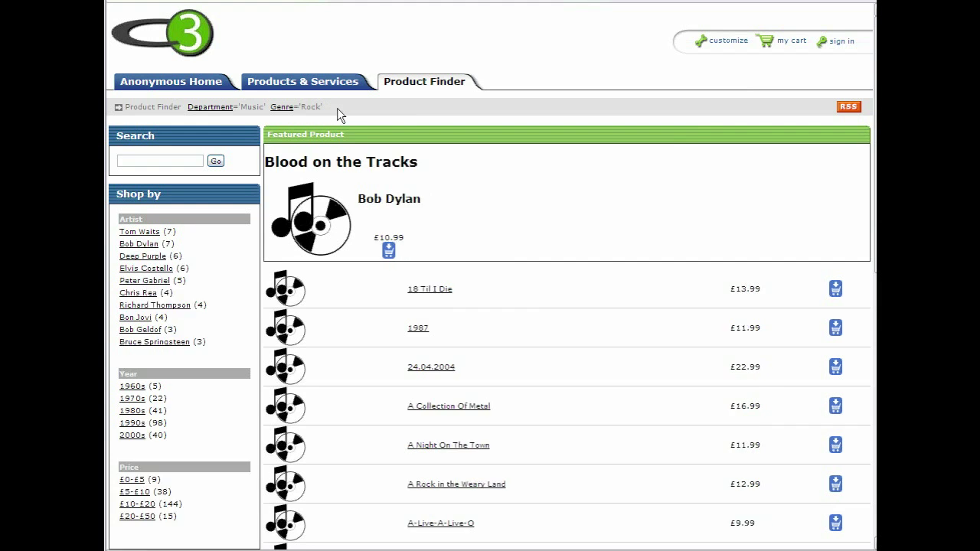
left_click(135, 412)
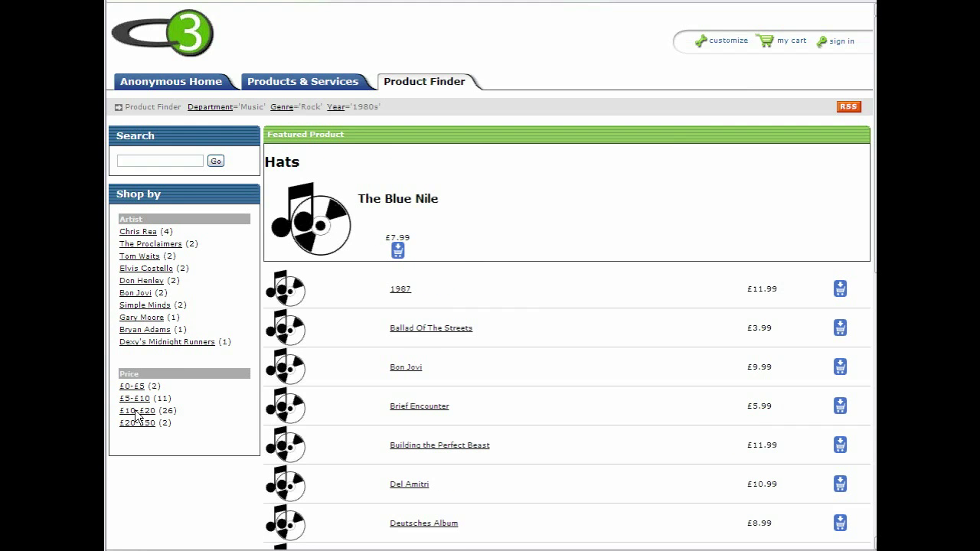
- Remove the 1980s filter and narrow the Rock albums to Tom Waits releases from the 1970s
left_click(336, 107)
left_click(136, 232)
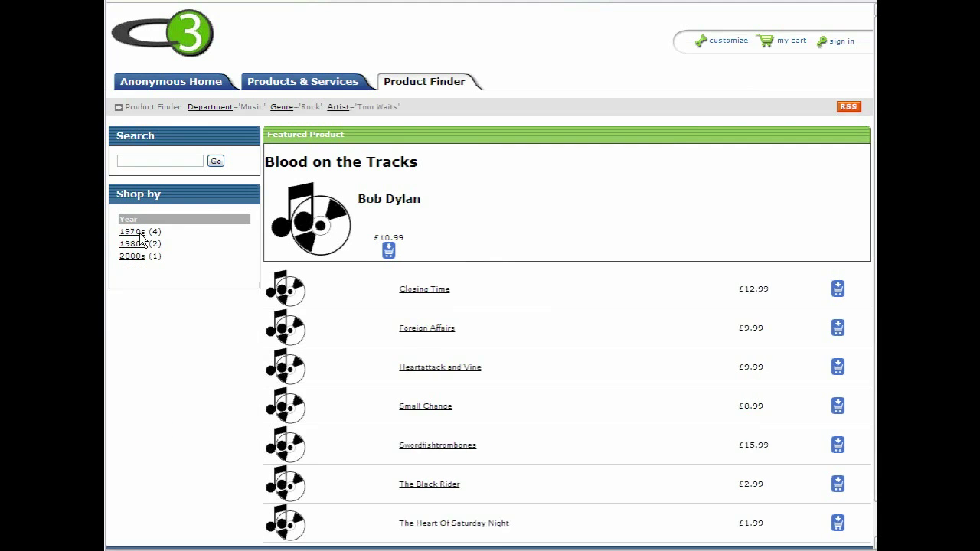
left_click(131, 232)
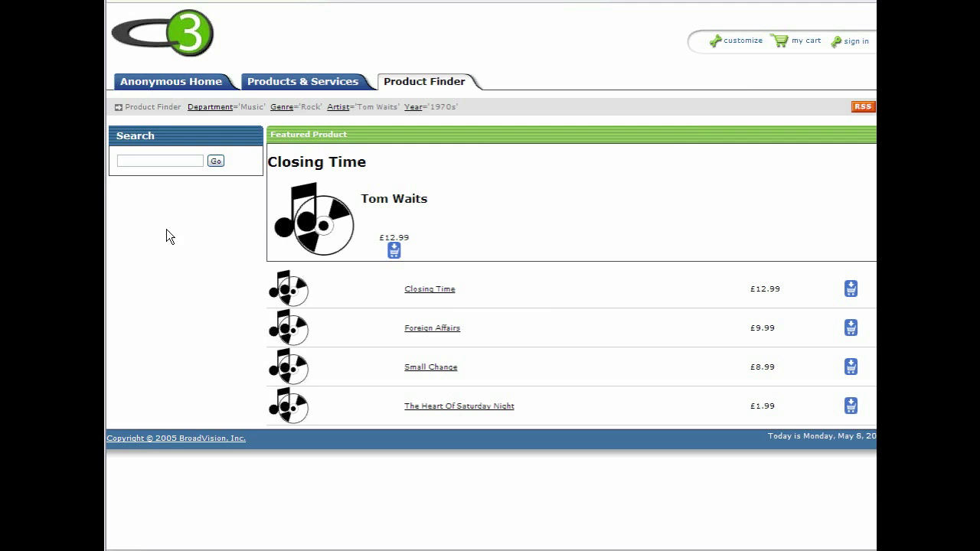
- Start over in the Music department, search it for "chris rea", and narrow the results to the Jazz genre
left_click(417, 86)
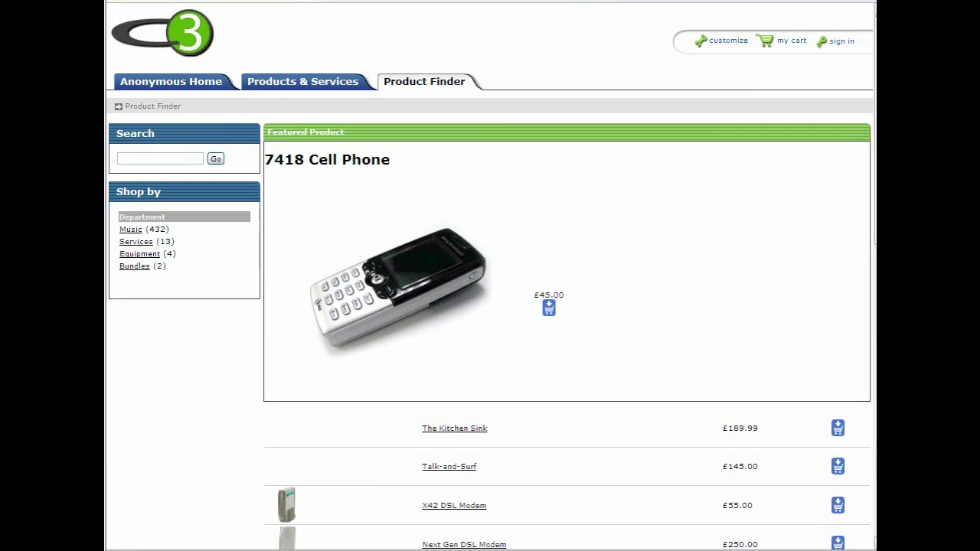
left_click(131, 230)
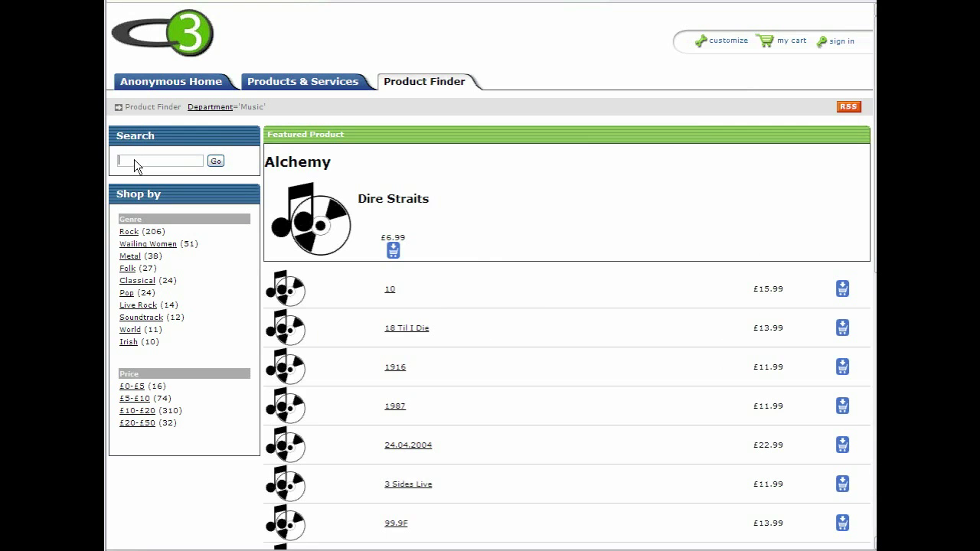
type("chris rea")
left_click(217, 161)
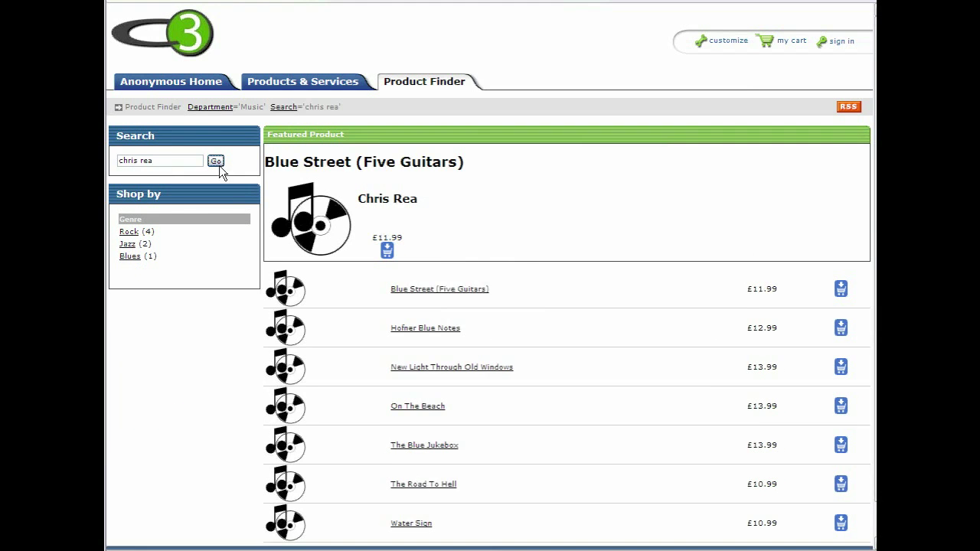
left_click(127, 244)
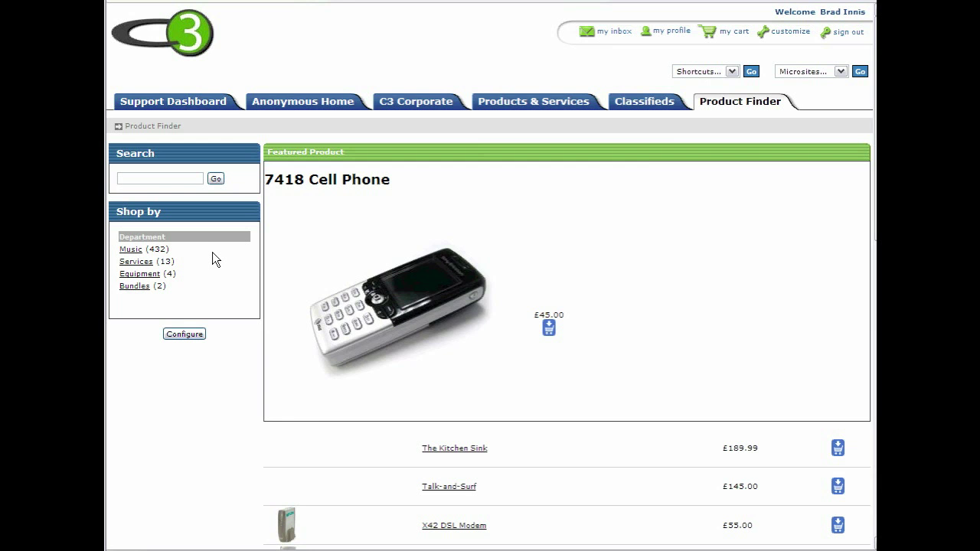
- Configure the Music department's Classical genre page so the APPDEF2 attribute is labelled Composer and sorted alphabetically
left_click(135, 250)
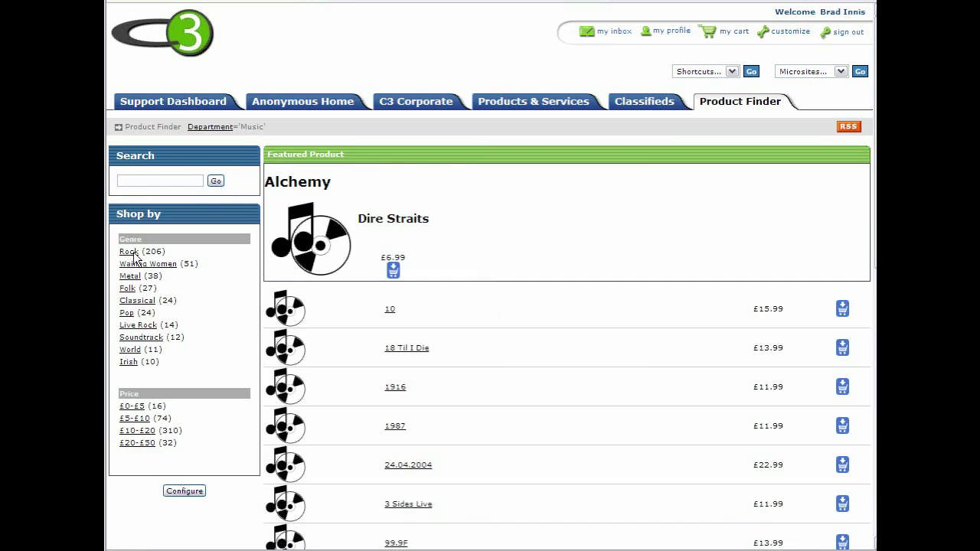
left_click(135, 301)
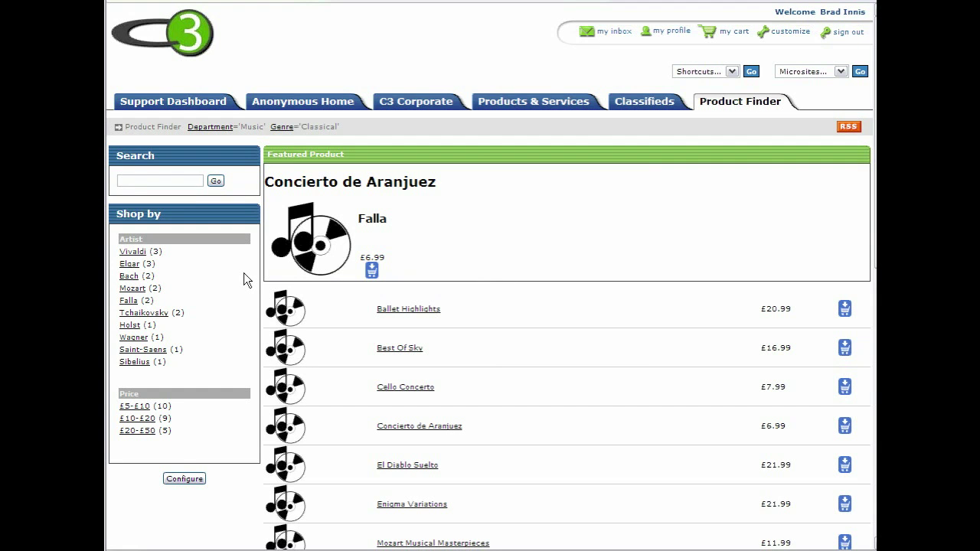
left_click(193, 477)
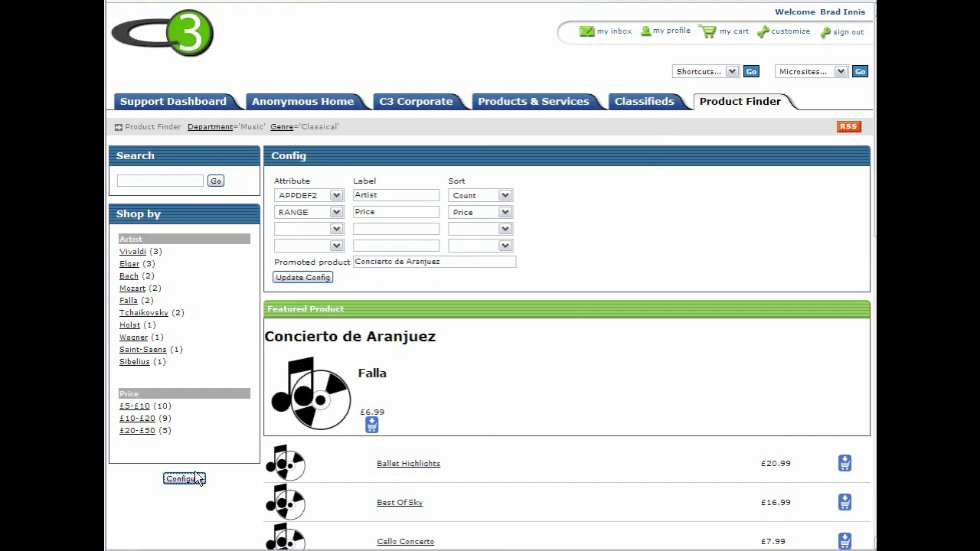
double_click(358, 196)
type("Composer")
left_click(455, 196)
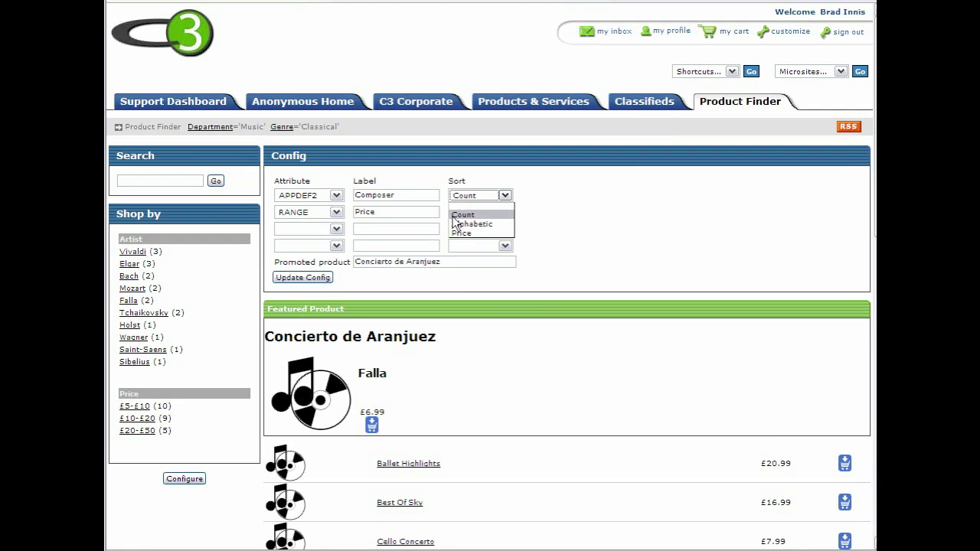
left_click(455, 222)
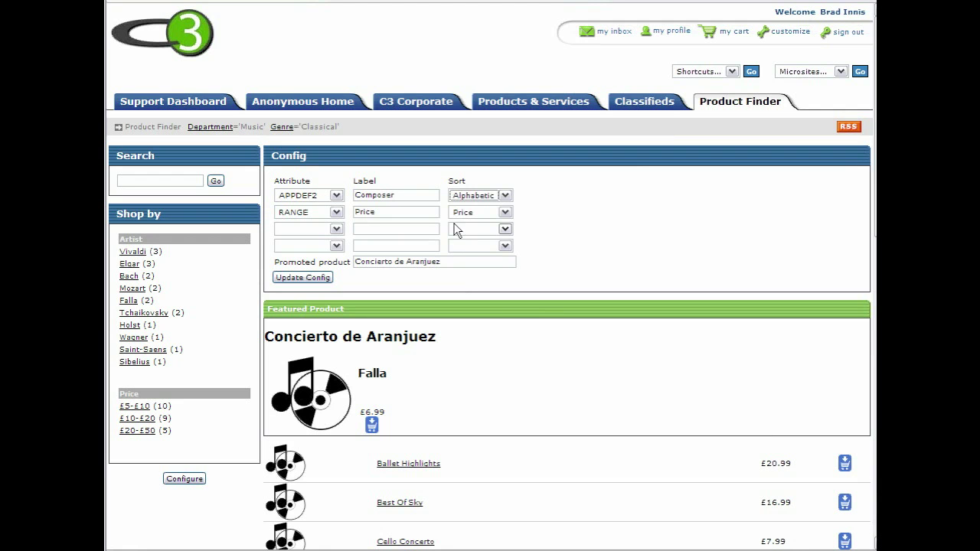
- Set Cello Concerto as the promoted product for Classical music and save the configuration
left_click(844, 542)
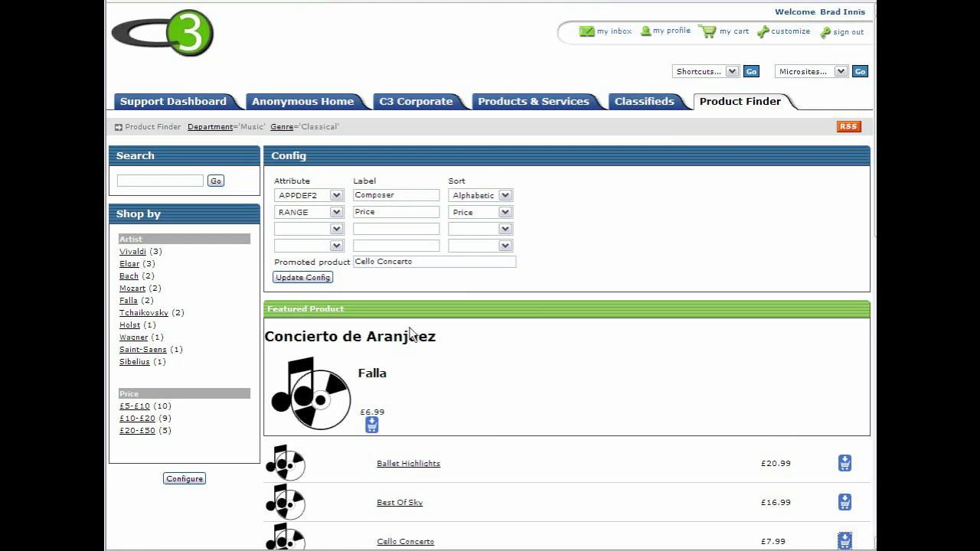
left_click(296, 277)
left_click(468, 280)
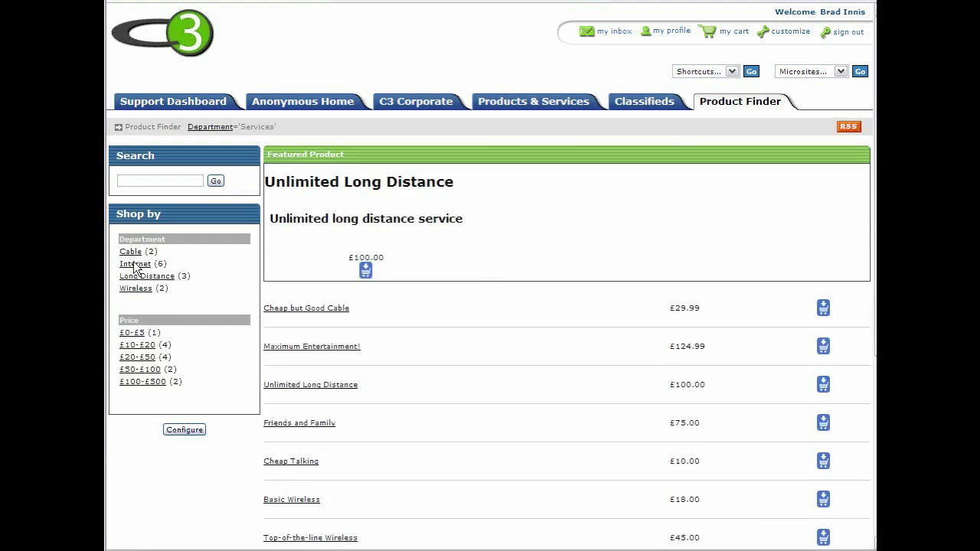
- Configure the Services/Internet department page with the APPDEF3 attribute labelled Connection Speed
left_click(133, 262)
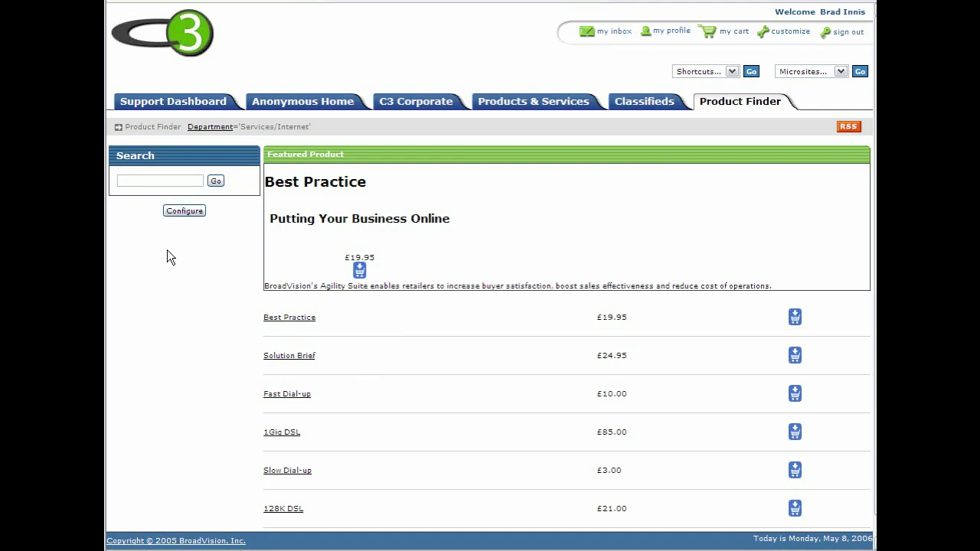
left_click(174, 210)
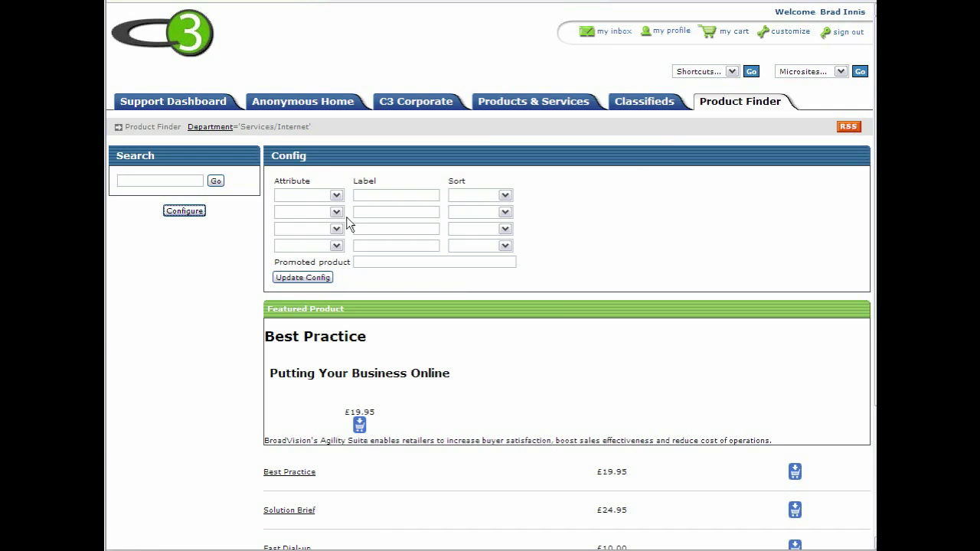
left_click(336, 195)
left_click(298, 251)
left_click(365, 201)
type("Connection Speed")
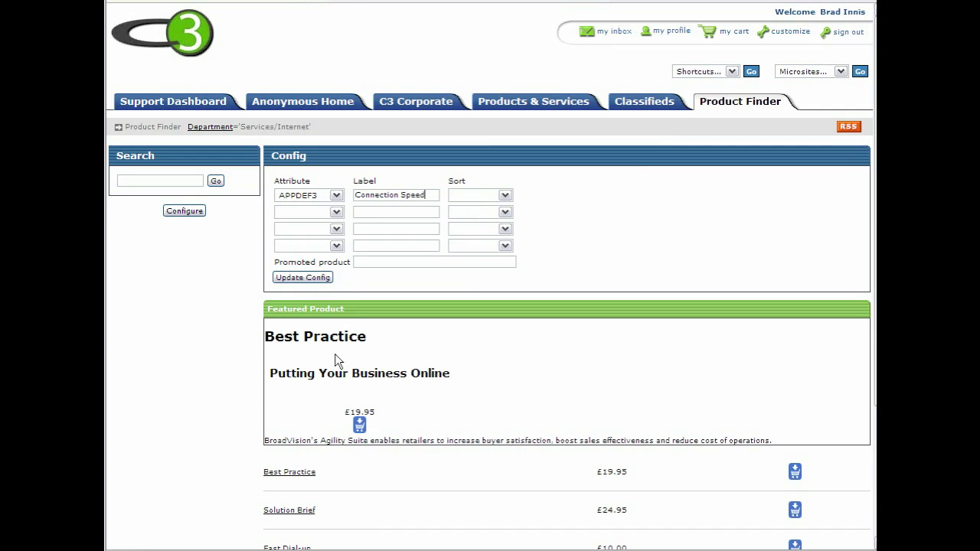
- Set 1Gig DSL as the promoted product for Internet services and save the configuration as ServicesInternet
scroll(422, 535, "down", 1)
left_click(794, 542)
left_click(304, 234)
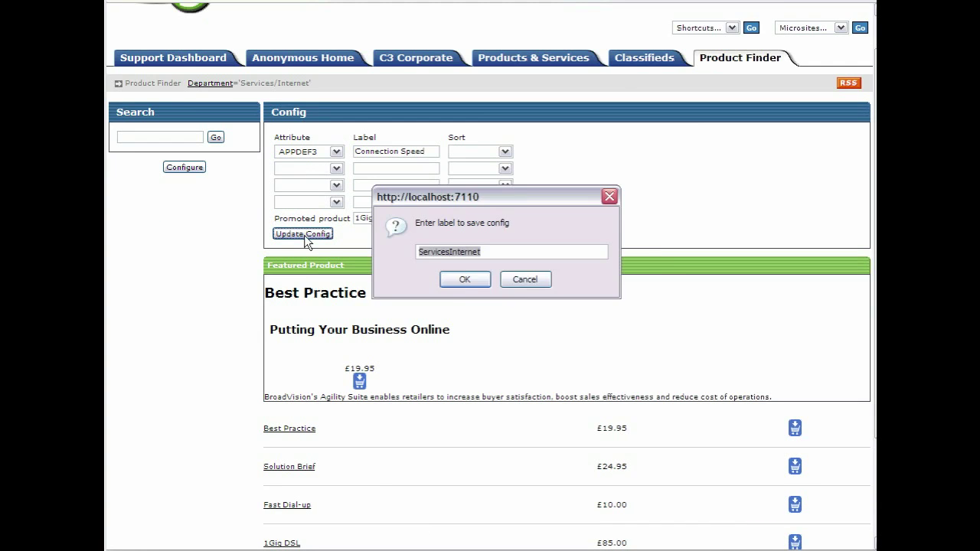
left_click(456, 276)
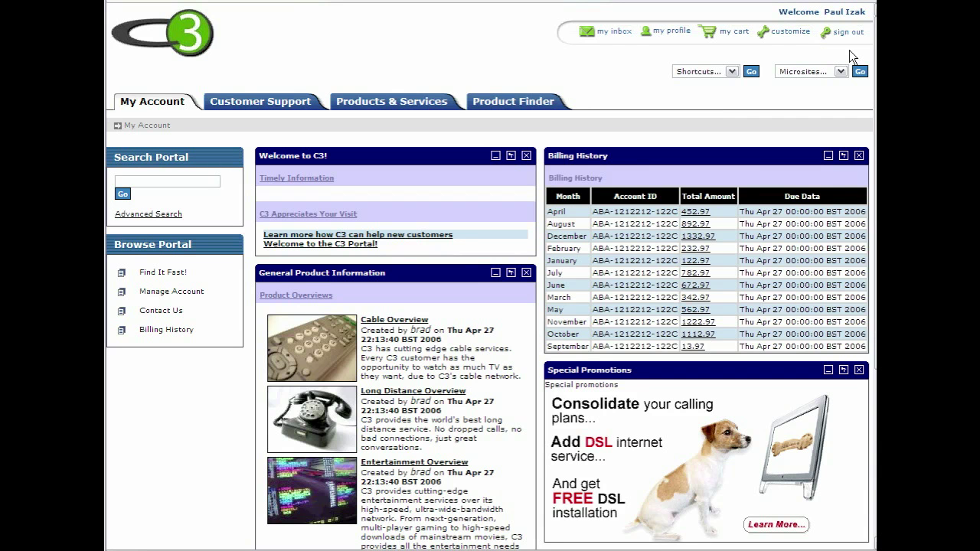
- In the customer's Product Finder, filter Music to Rock albums from the 1970s and save this search
left_click(497, 104)
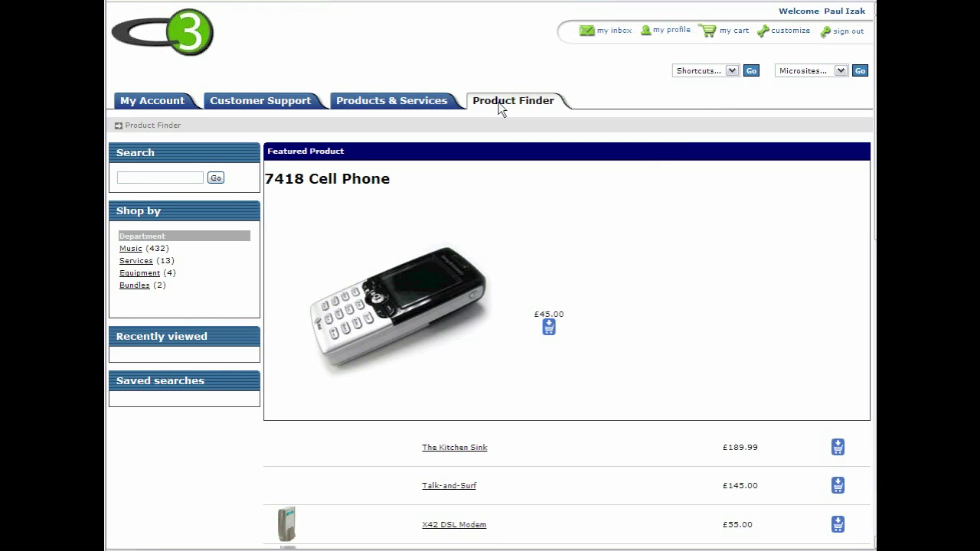
left_click(130, 249)
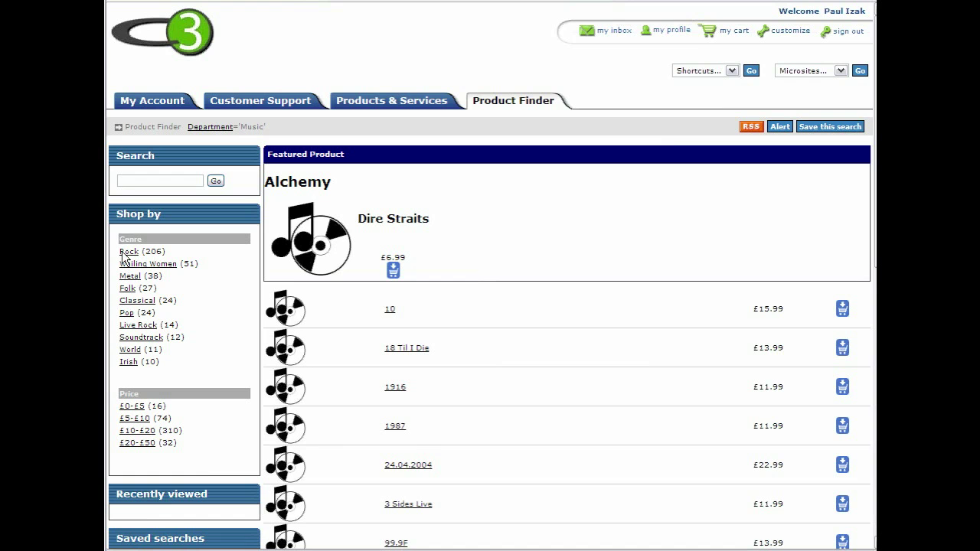
left_click(126, 253)
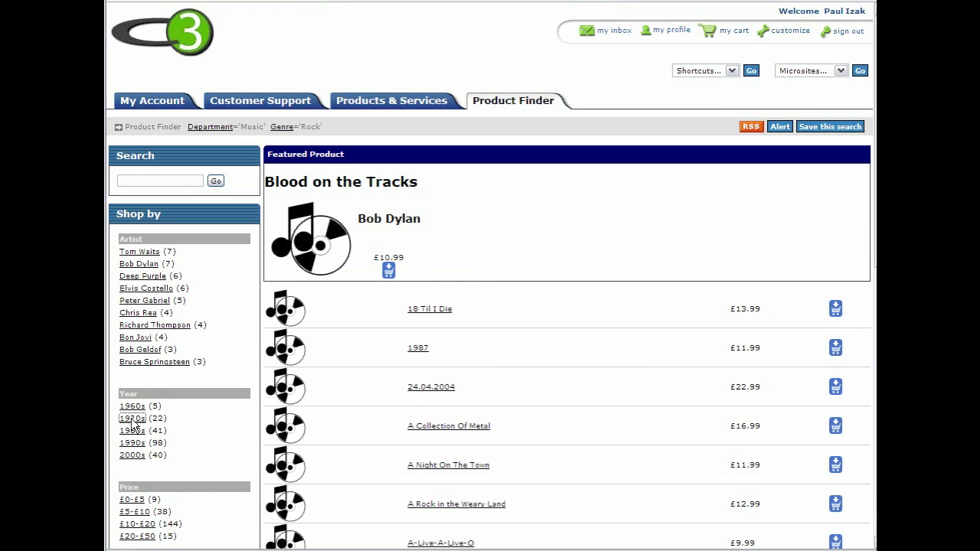
left_click(131, 421)
left_click(827, 126)
scroll(228, 417, "down", 2)
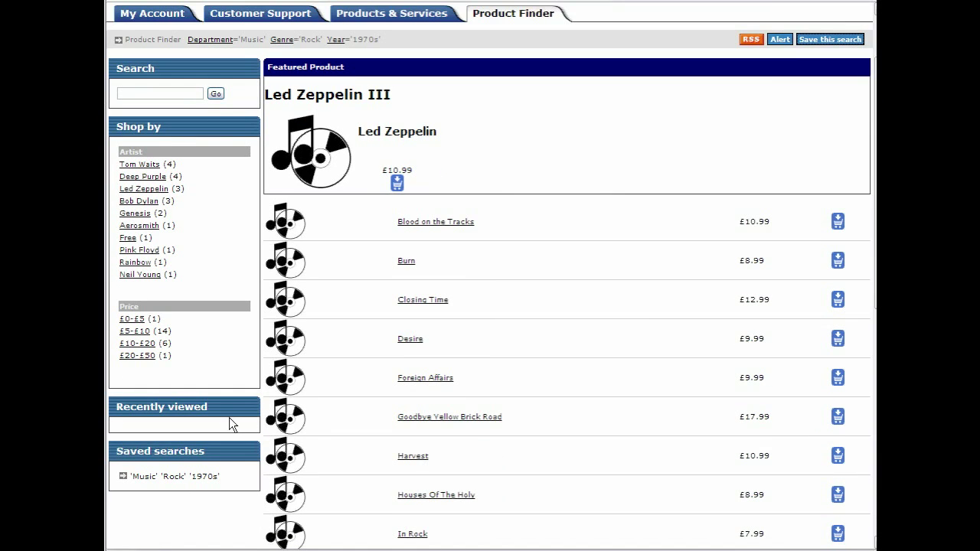
- Clear the department, genre and year filters and rerun the saved 'Music' 'Rock' '1970s' search
left_click(207, 41)
left_click(227, 41)
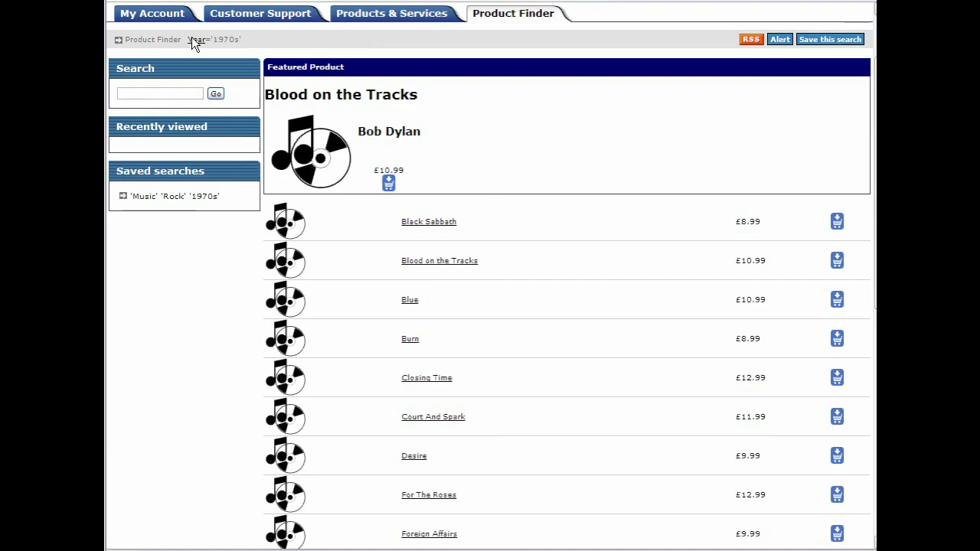
left_click(192, 39)
left_click(123, 318)
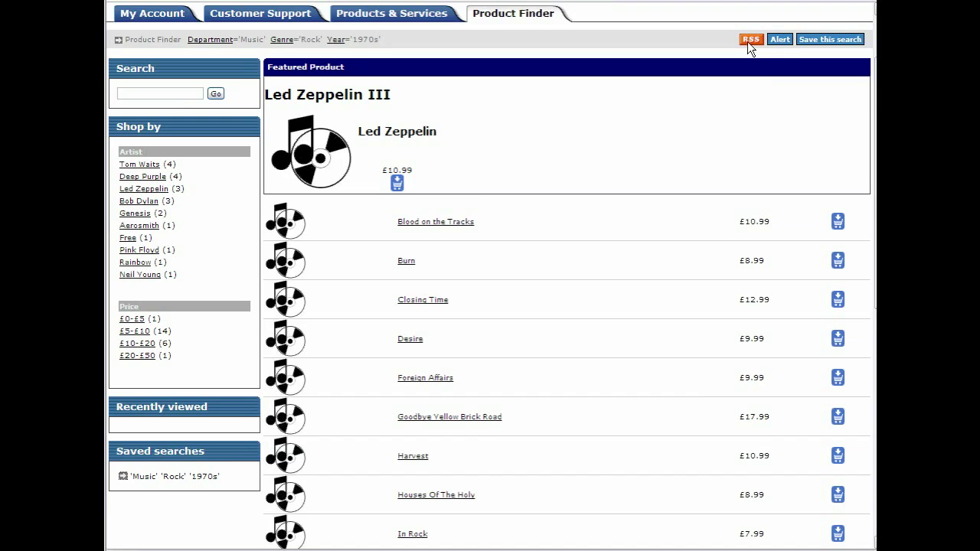
- Replace the year and Rock filters with the World genre and view the Ibrahim Ferrer album
left_click(335, 39)
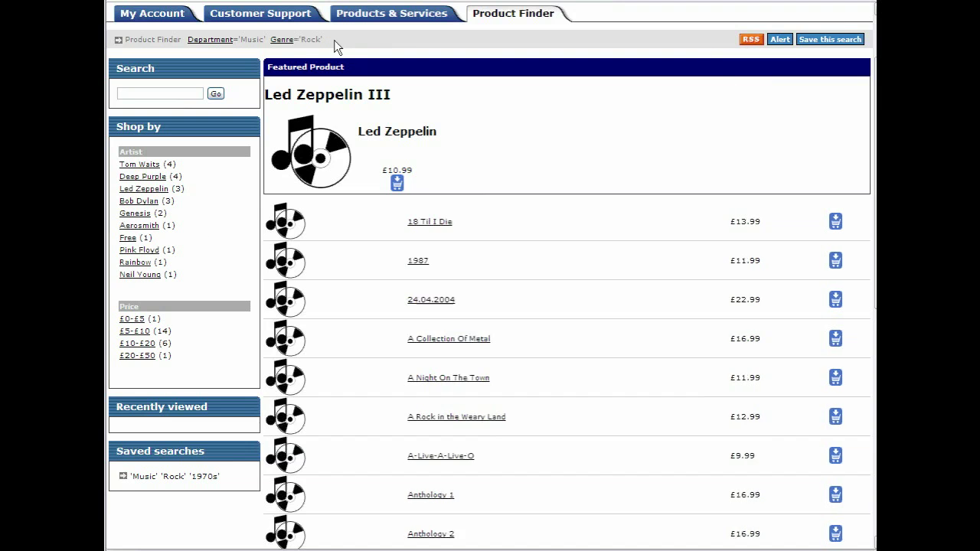
left_click(281, 39)
left_click(129, 263)
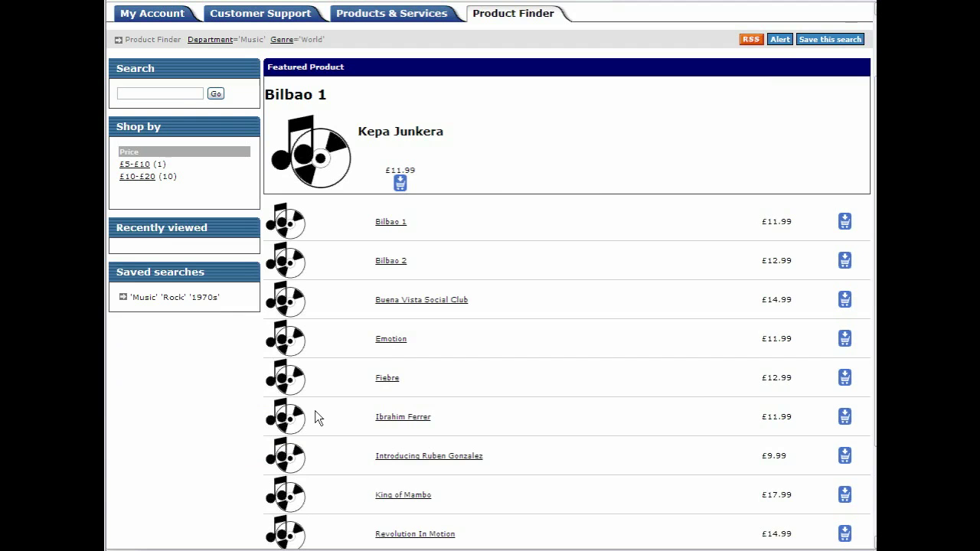
left_click(398, 415)
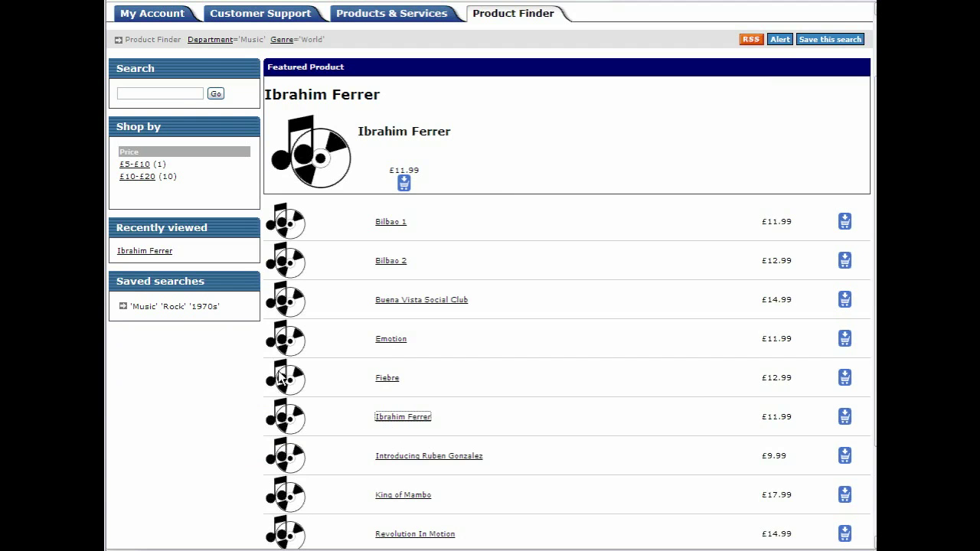
- Clear the genre and department filters and reopen Ibrahim Ferrer from the recently viewed products
left_click(291, 39)
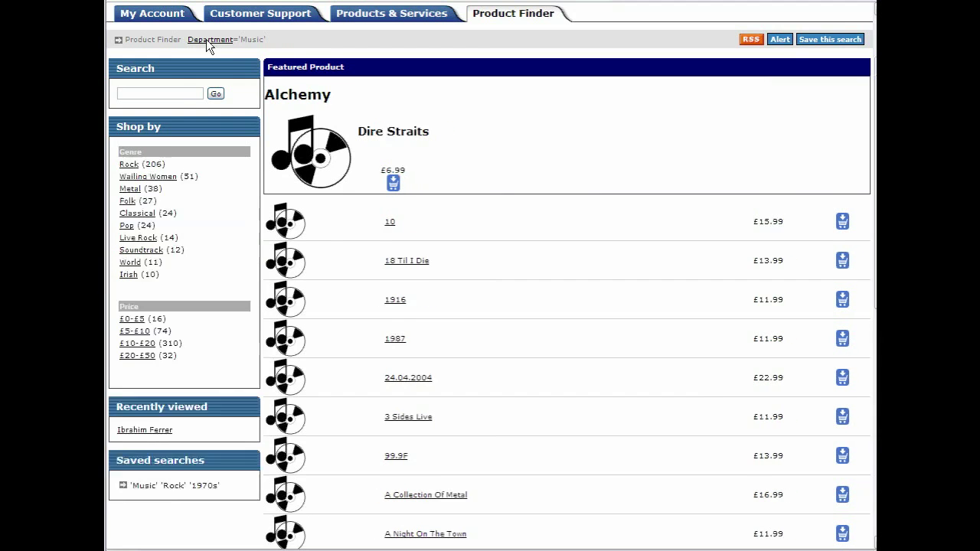
left_click(207, 39)
left_click(141, 273)
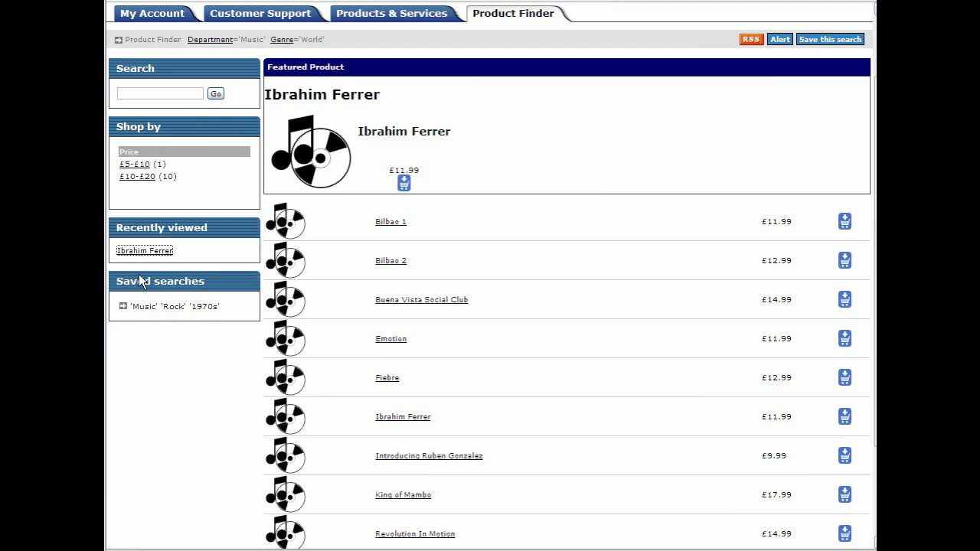